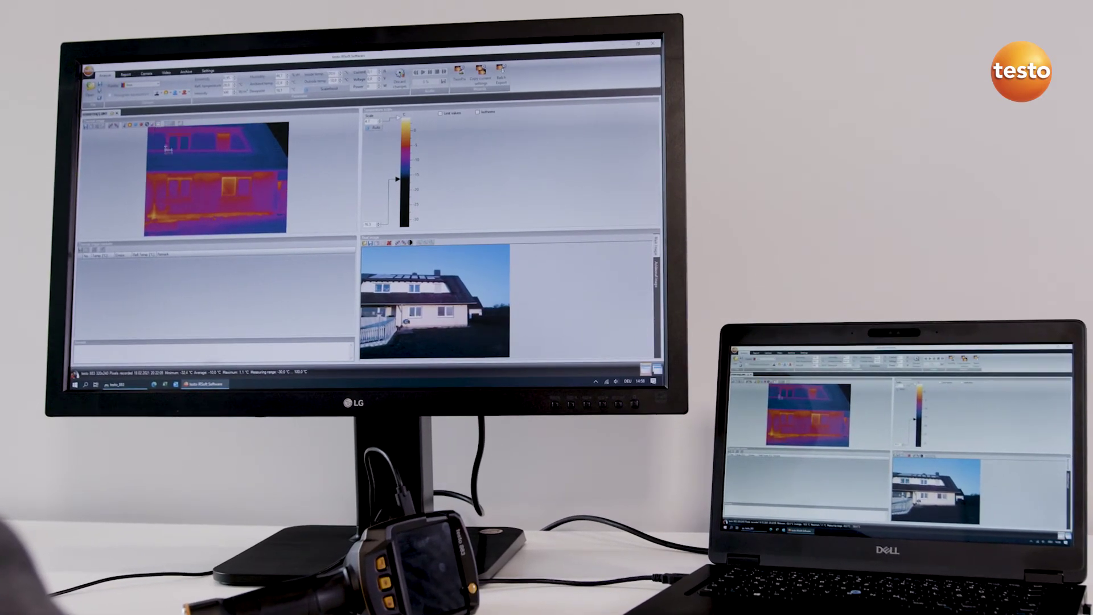
Draw a measurement line across the thermal image
left_click_drag(217, 204, 256, 205)
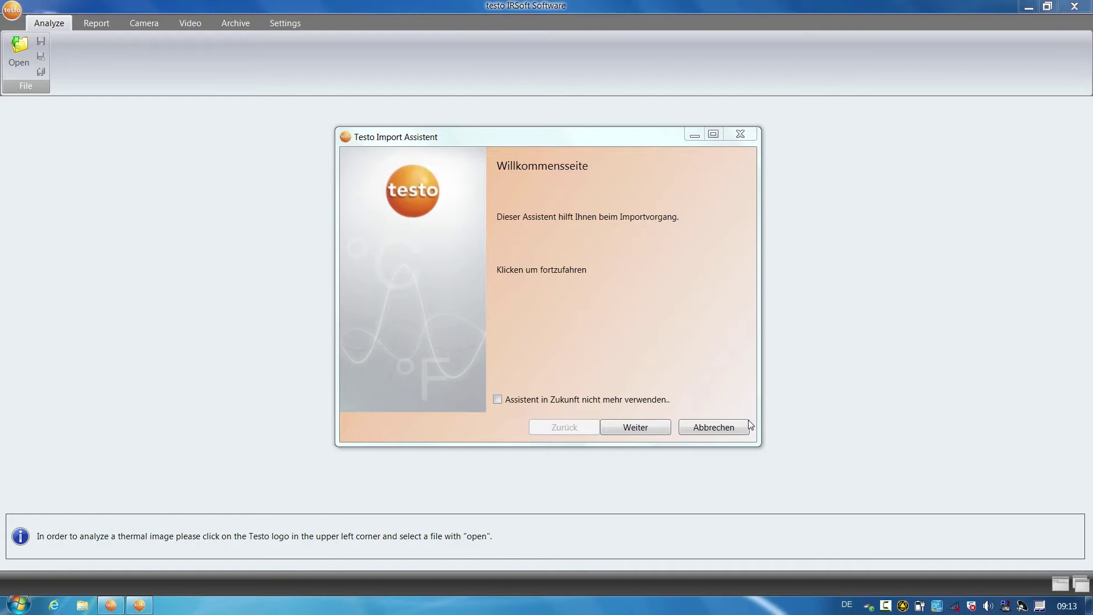
Select every image on E:\, import them into the Desktop folder, and close the assistant
left_click(637, 426)
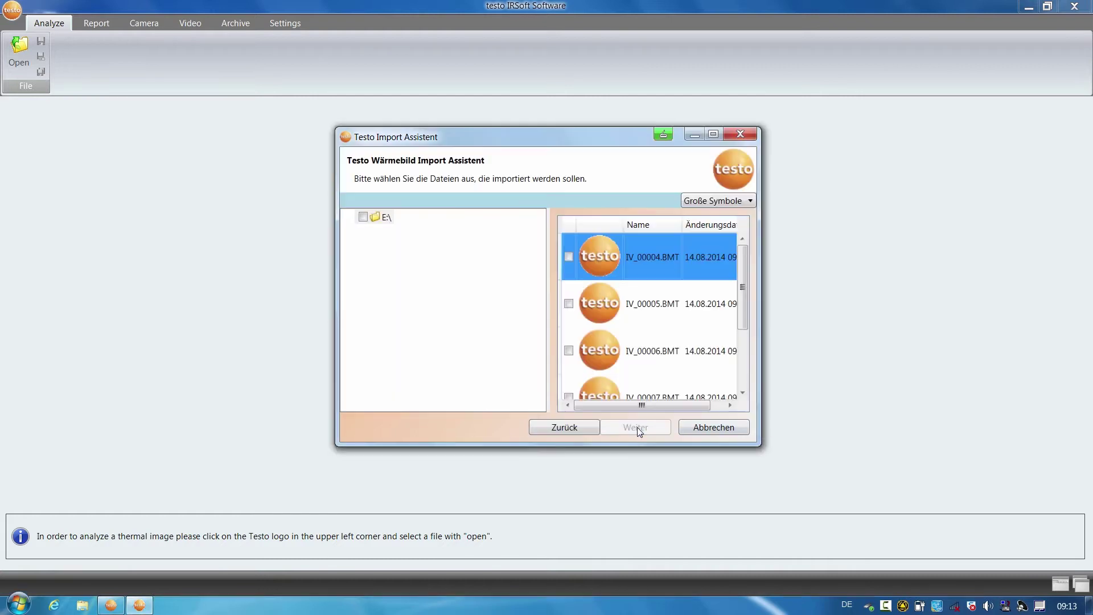
left_click(363, 217)
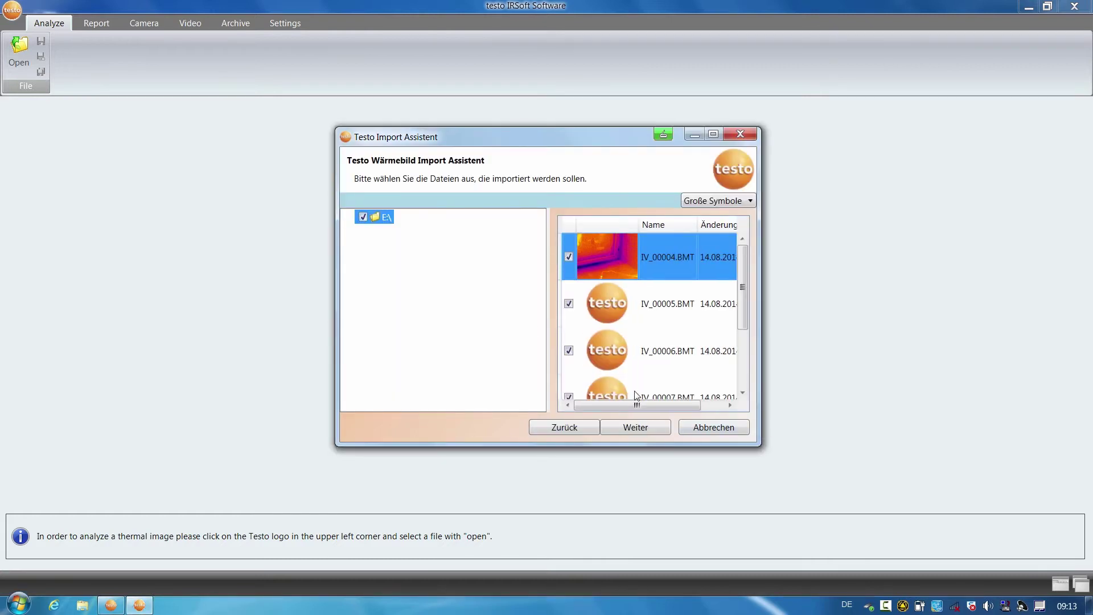
left_click(637, 426)
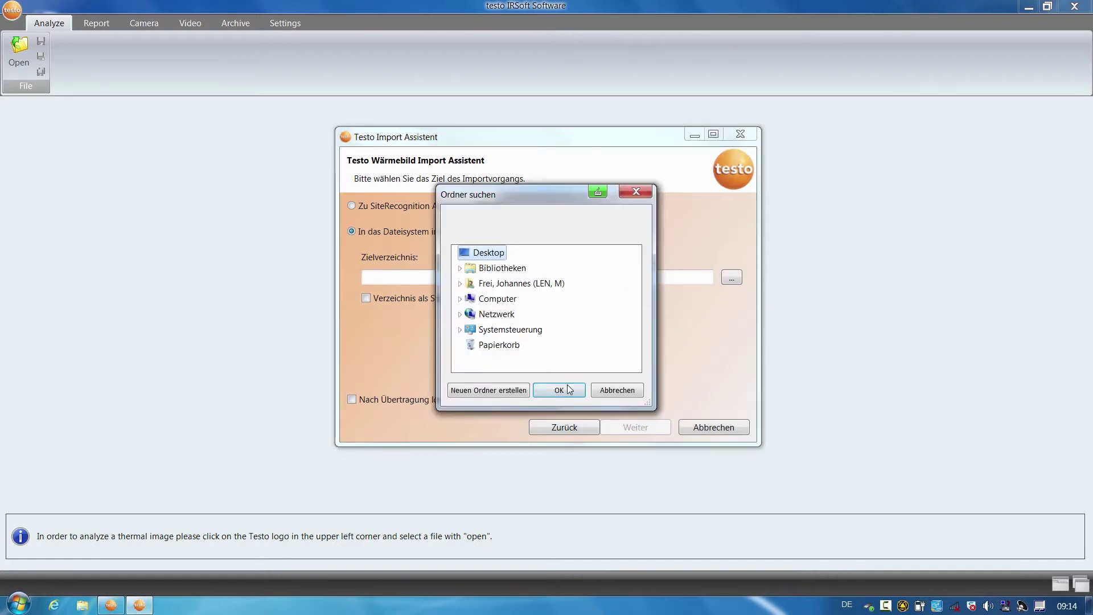
left_click(569, 391)
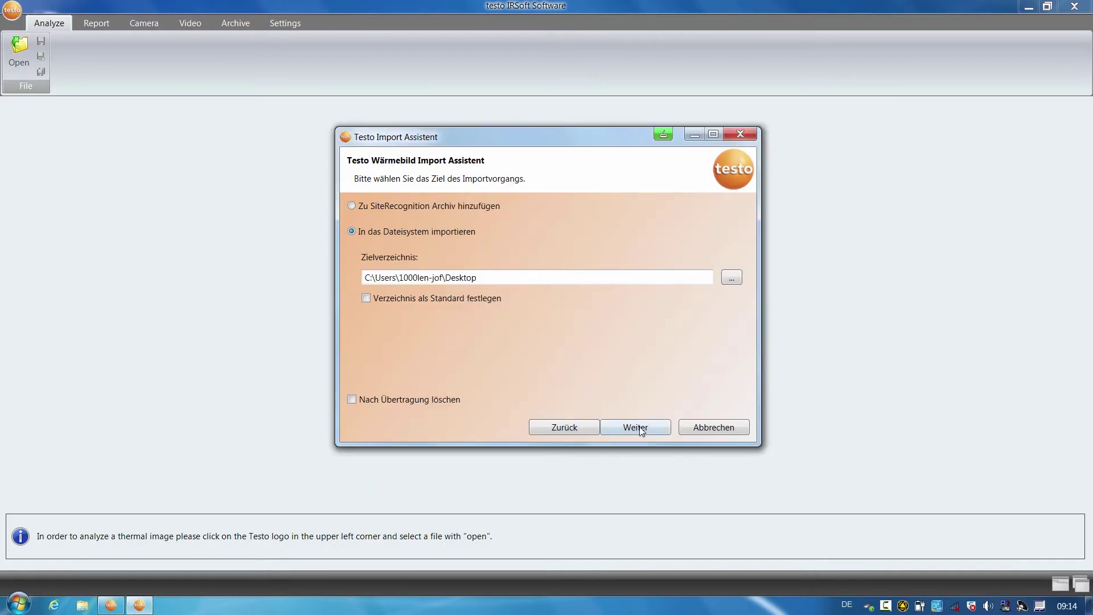
left_click(639, 427)
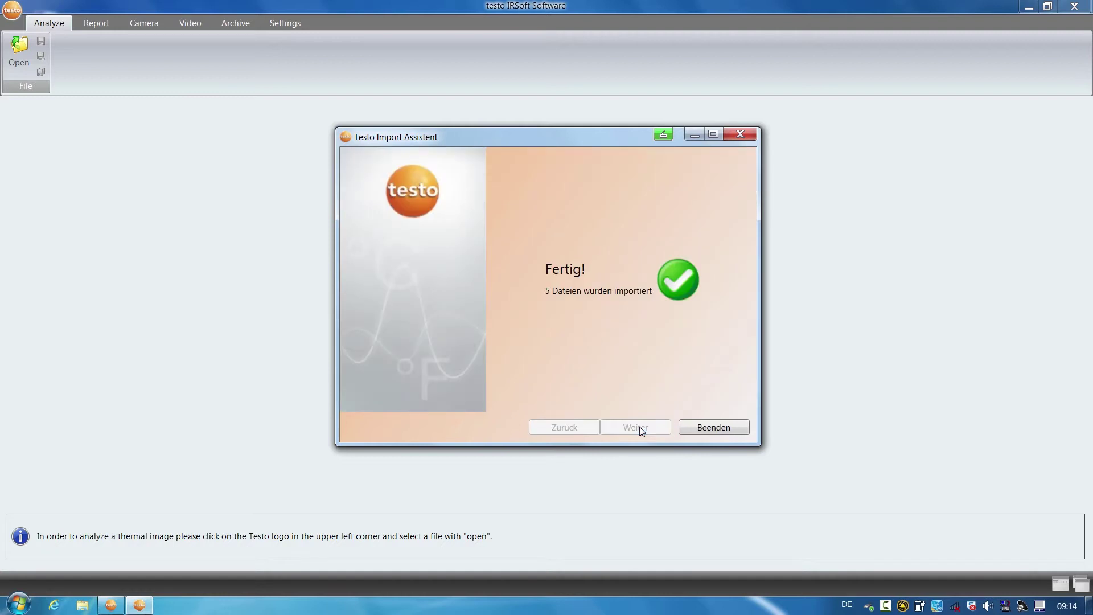
left_click(713, 428)
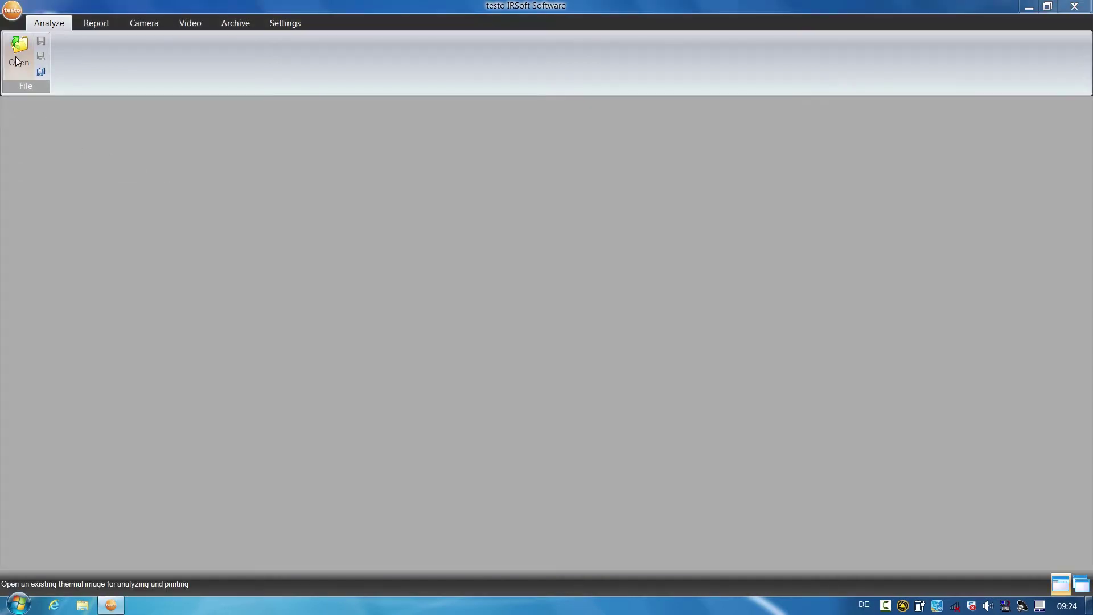
Open all five BMT files together from the Öffnen dialog
left_click(23, 54)
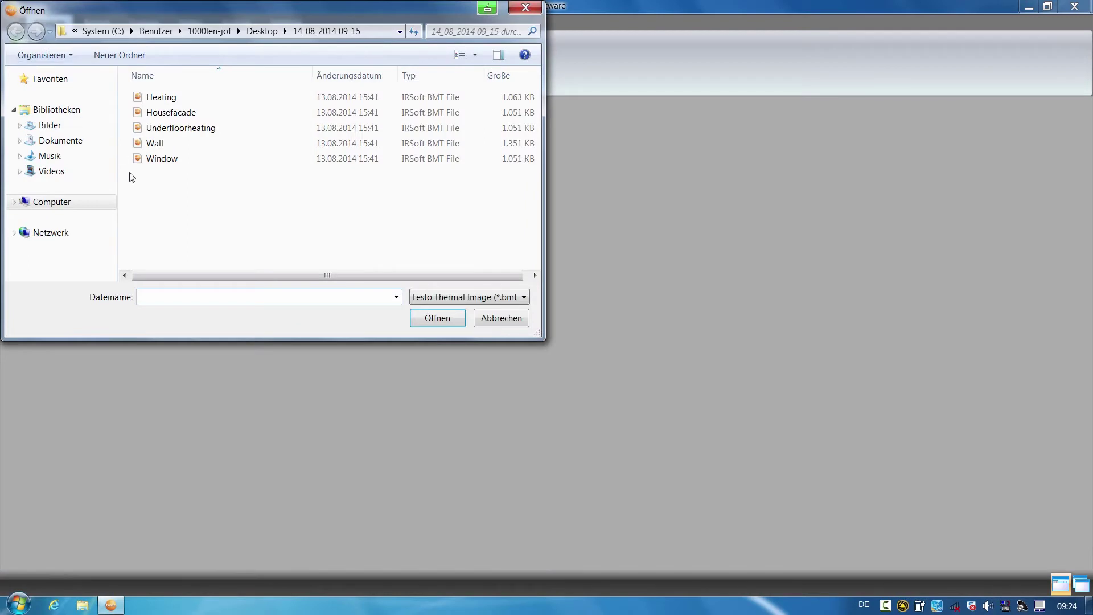
left_click_drag(132, 177, 155, 95)
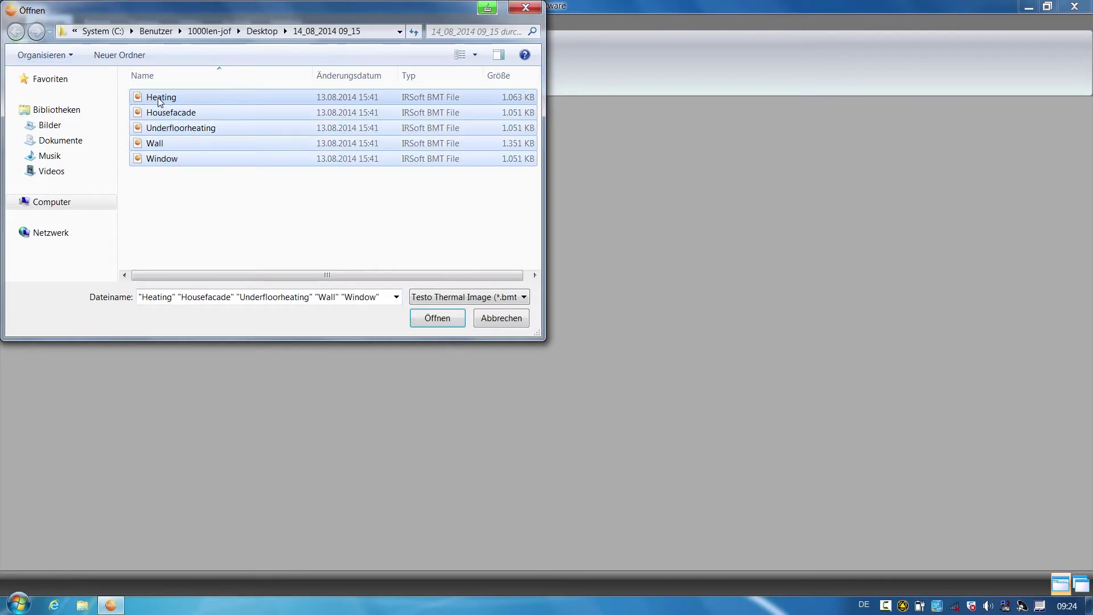
left_click(421, 319)
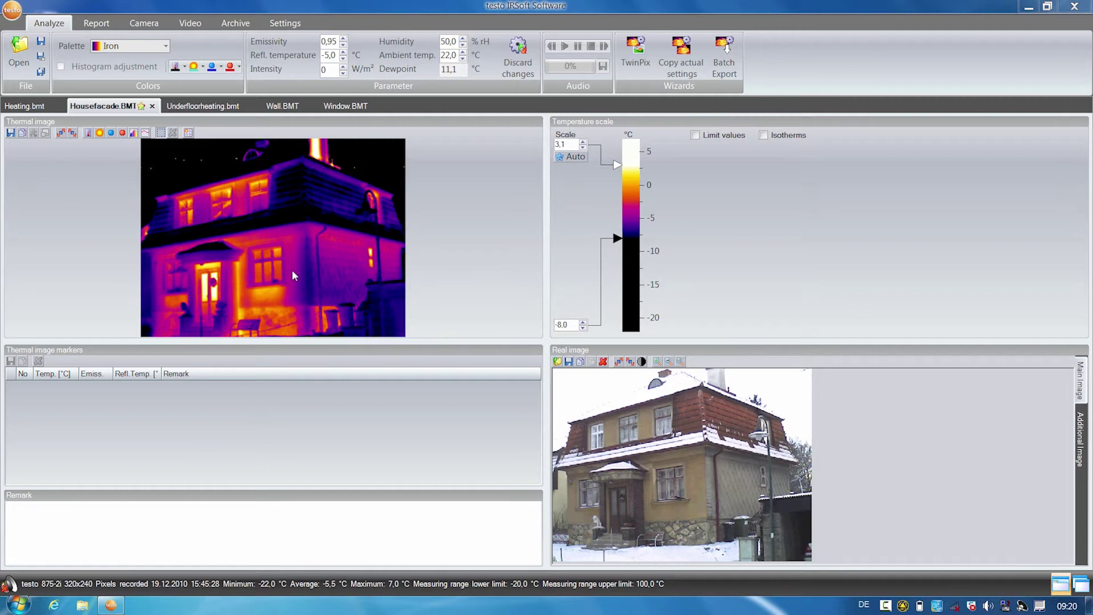
Draw a horizontal profile line across the house facade near the door
left_click(145, 133)
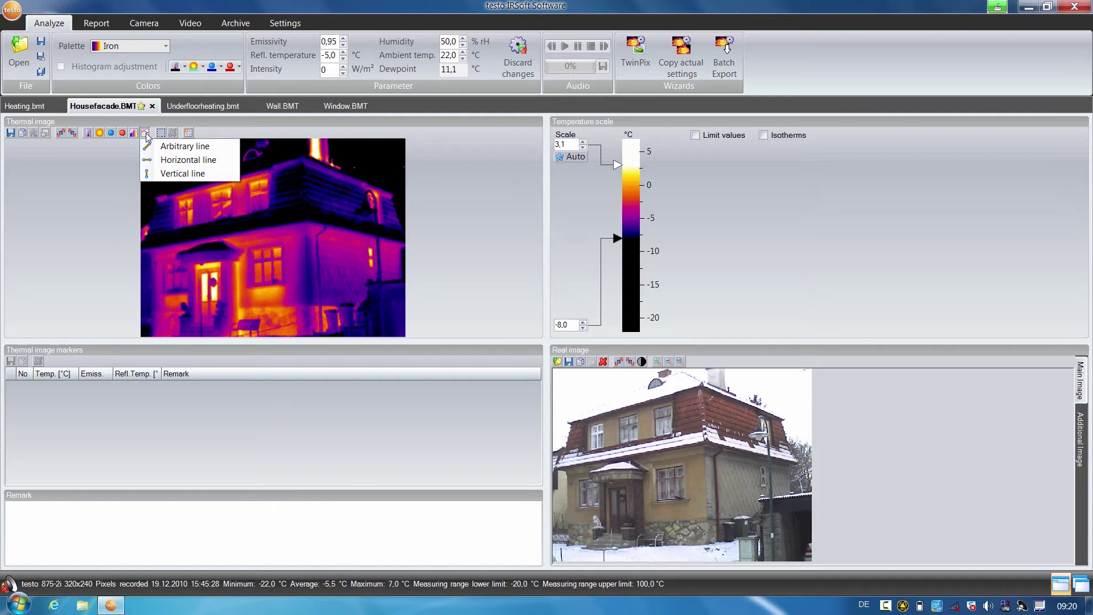
left_click(168, 159)
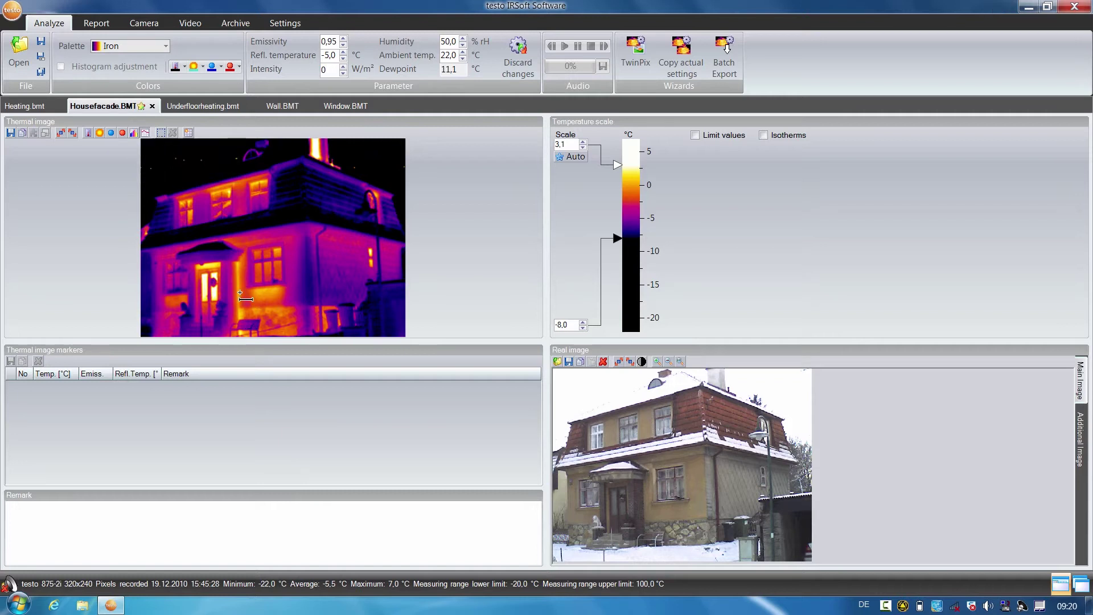
left_click_drag(240, 293, 297, 293)
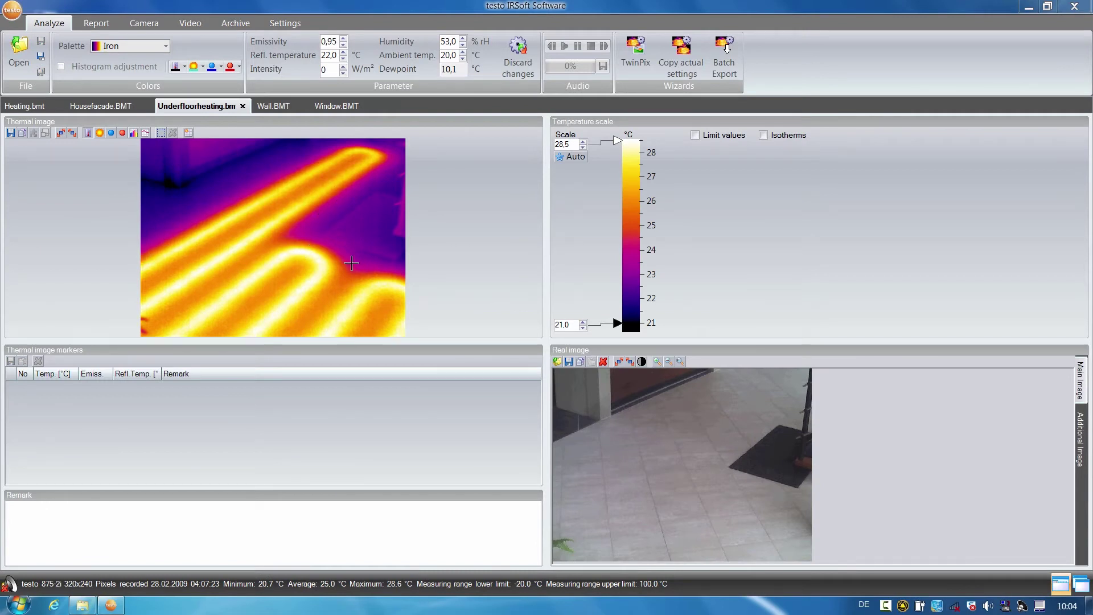
Start TwinPix and place marker pairs 1 and 2 at the upper-left and lower-left of both images
left_click(634, 52)
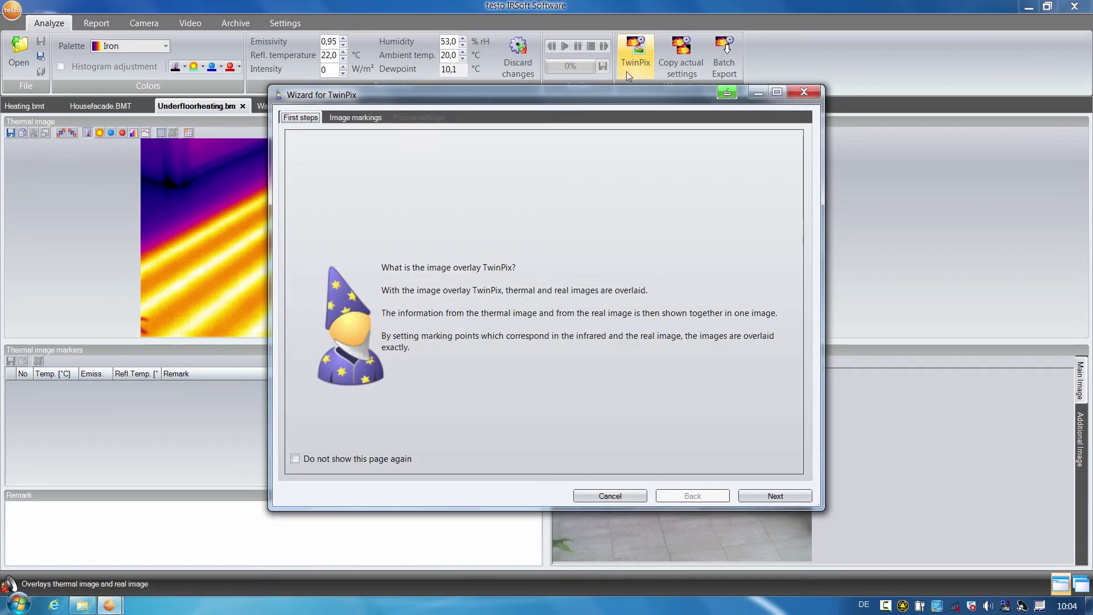
left_click(768, 496)
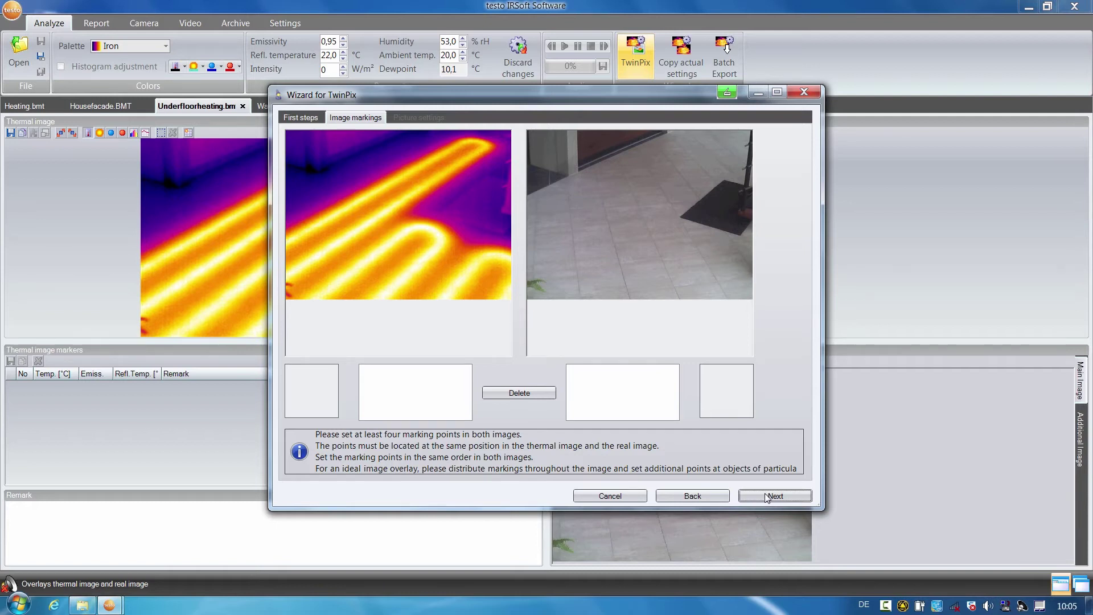
left_click(317, 174)
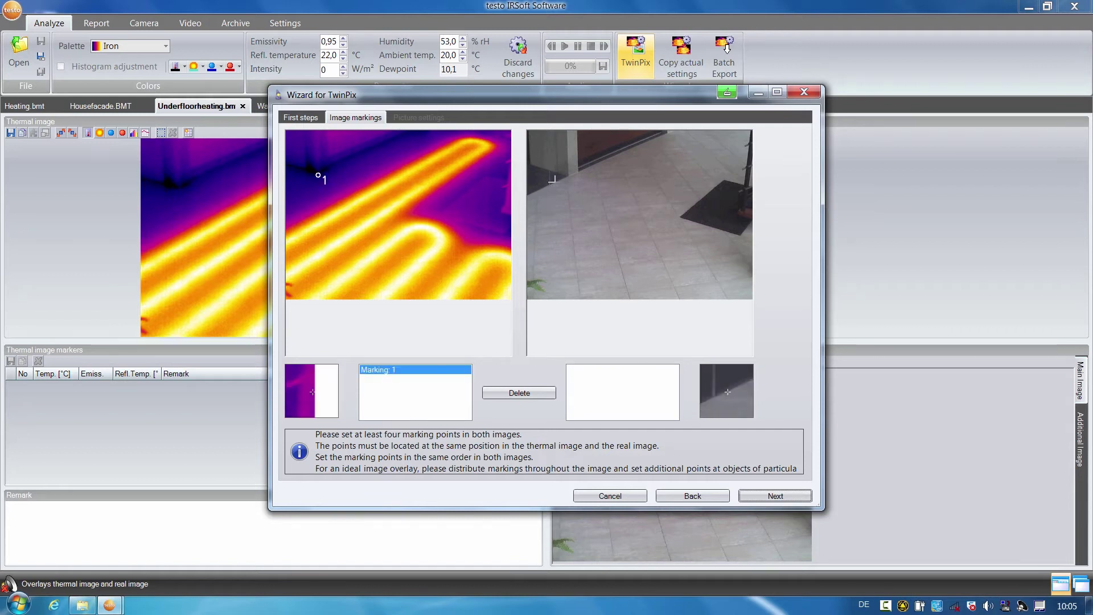
left_click(570, 180)
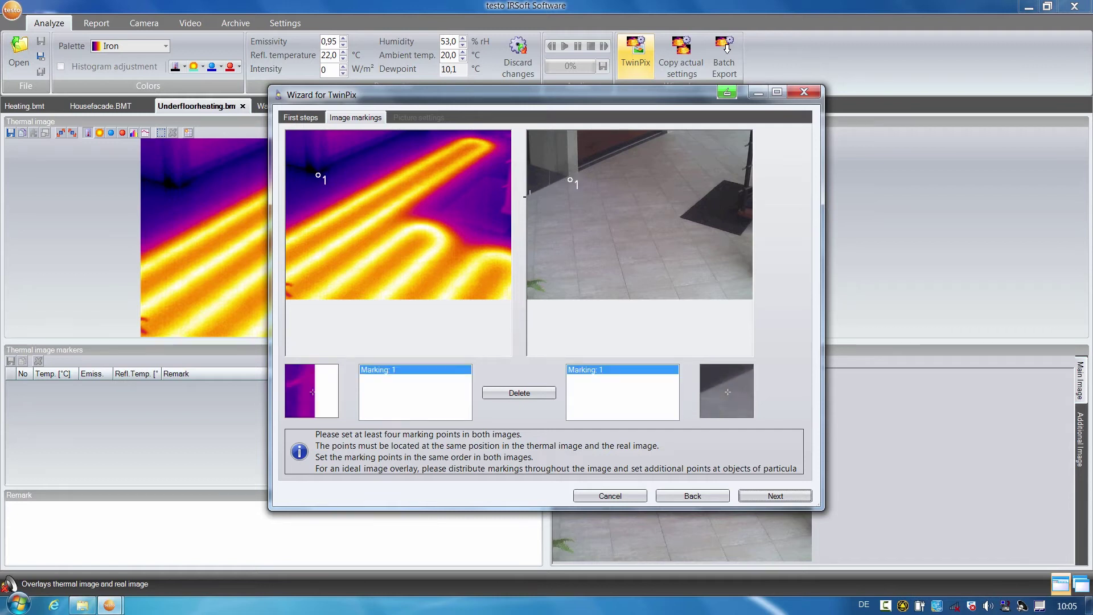
left_click(293, 294)
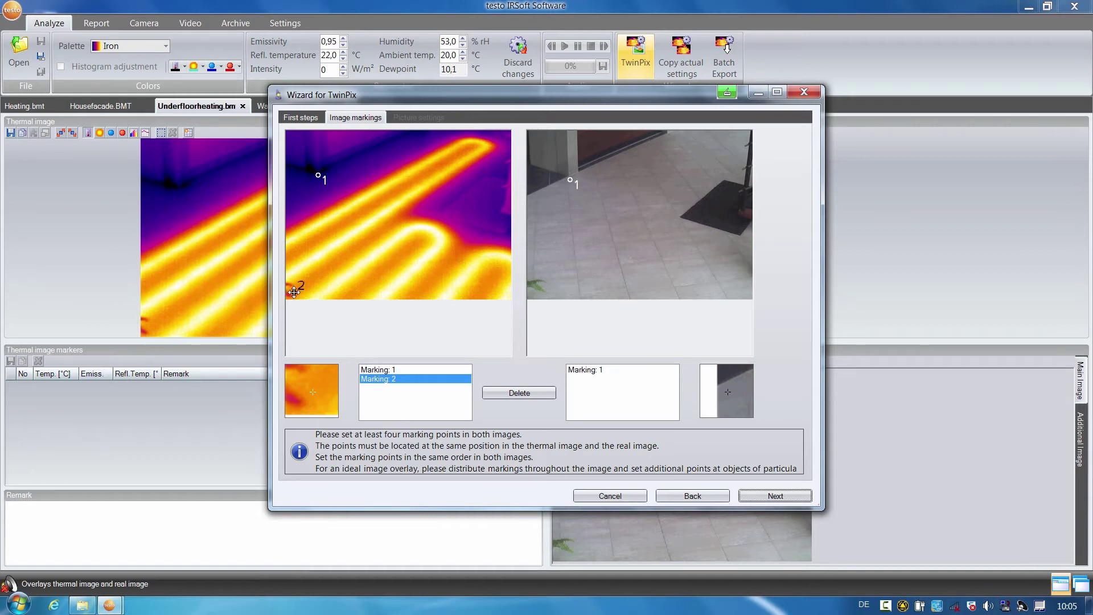
left_click(553, 293)
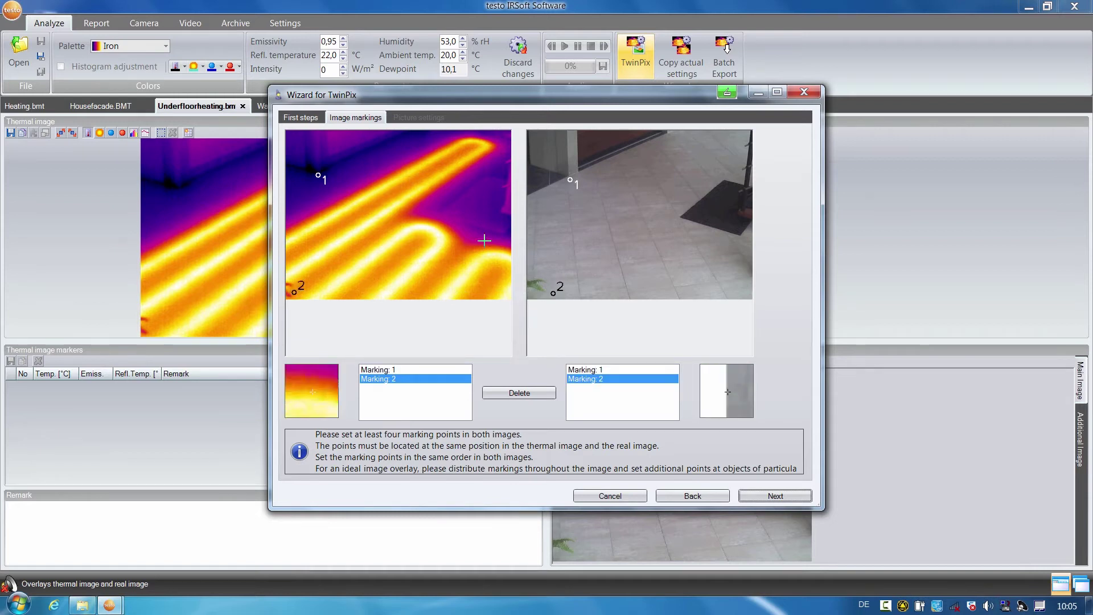
Place marker pairs 3 and 4 at the heating loop and doormat edges, reaching Picture settings
left_click(438, 220)
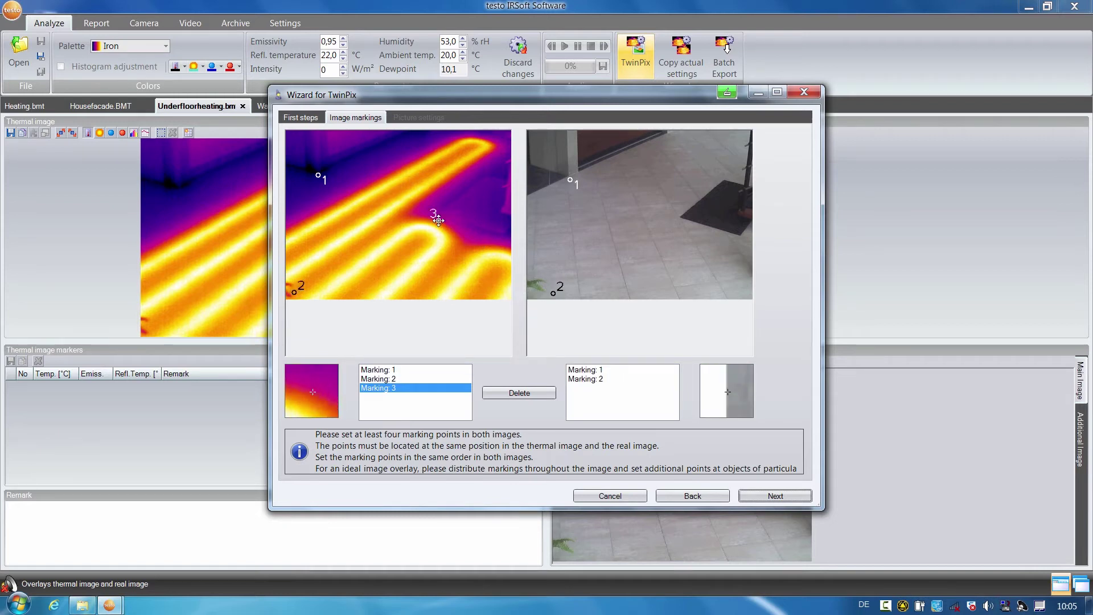
left_click(675, 215)
left_click(502, 236)
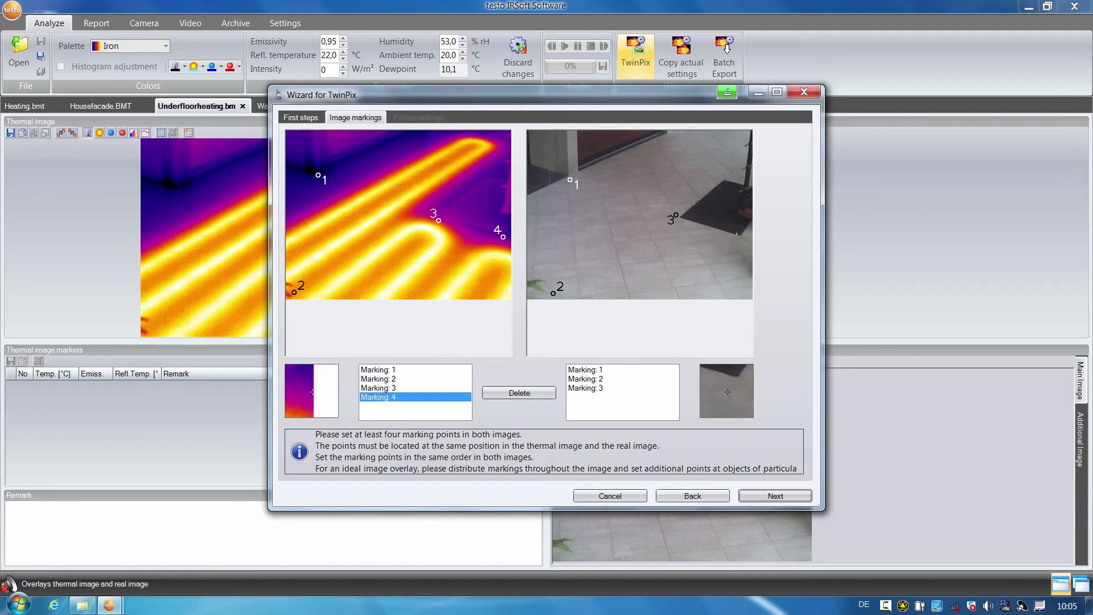
left_click(738, 239)
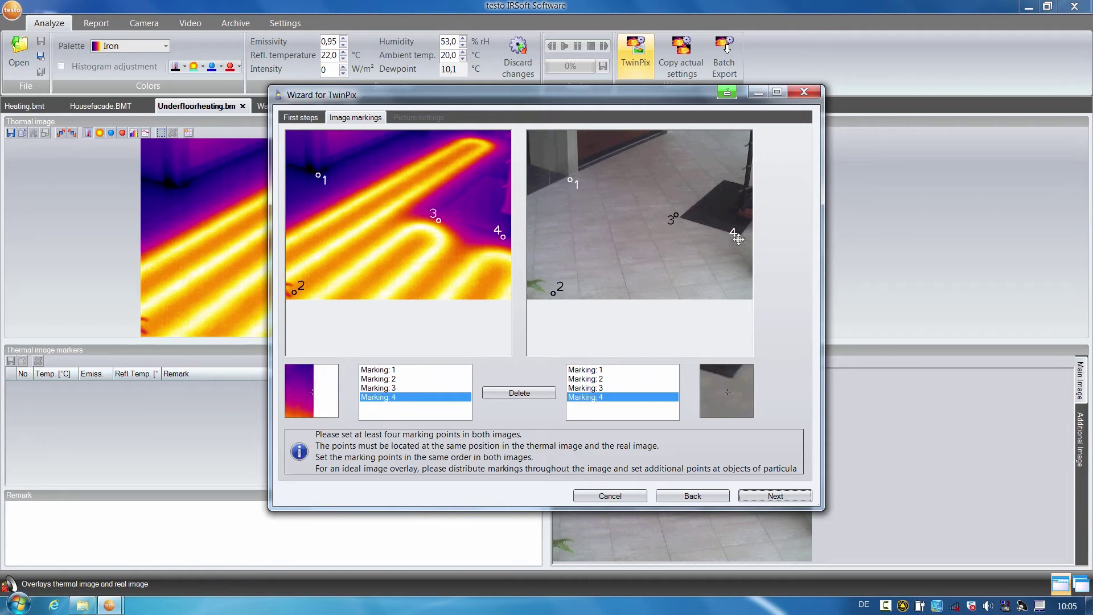
left_click(775, 496)
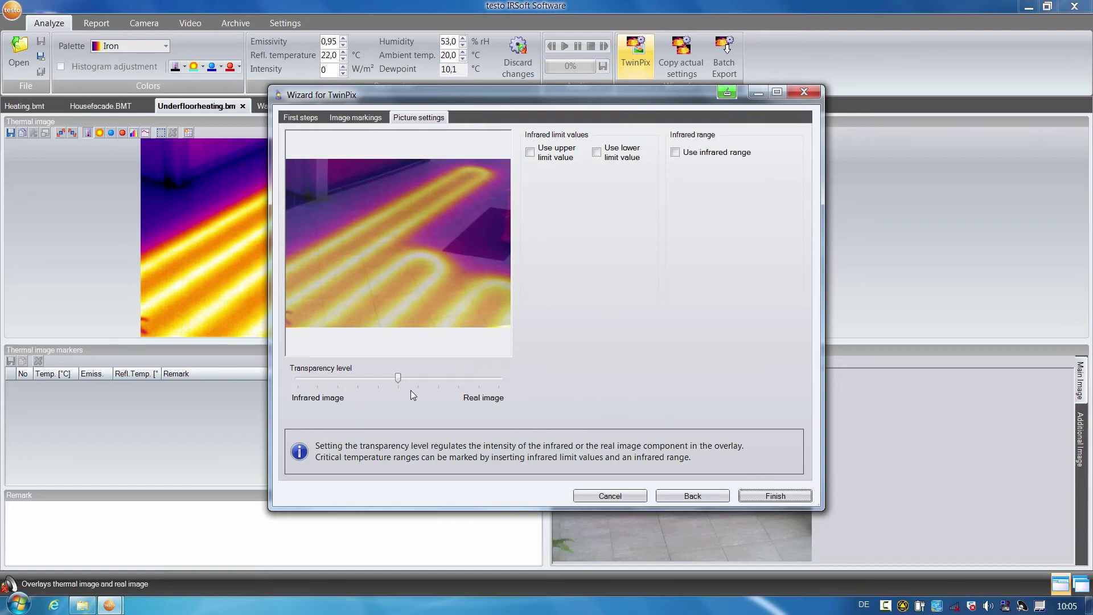
Show only the thermal image, set the upper limit to about 26.6 °C, and finish TwinPix
left_click_drag(398, 378, 298, 380)
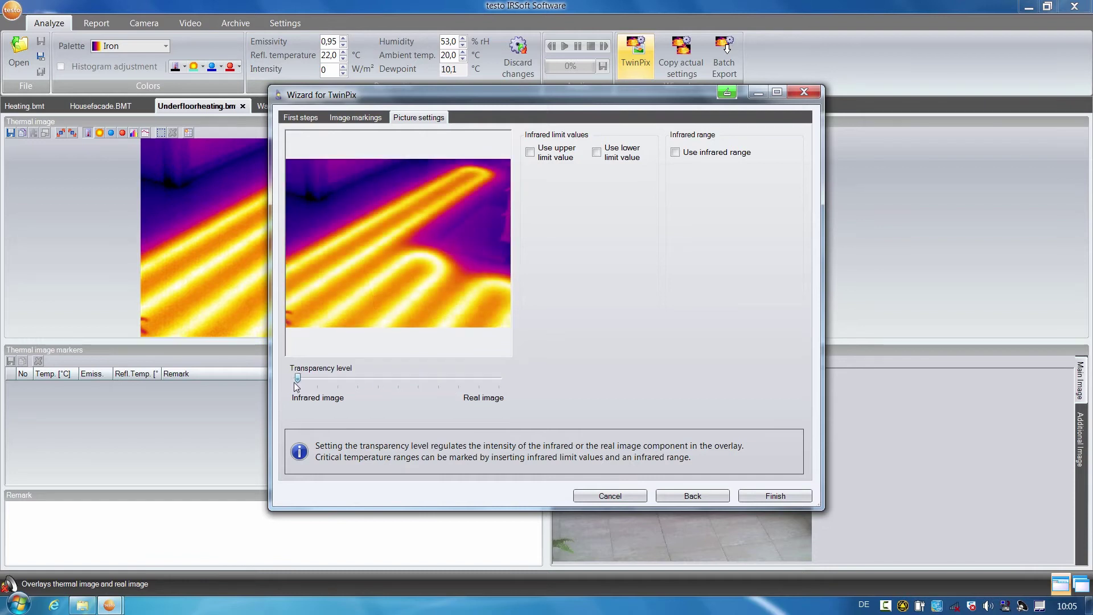
left_click(531, 153)
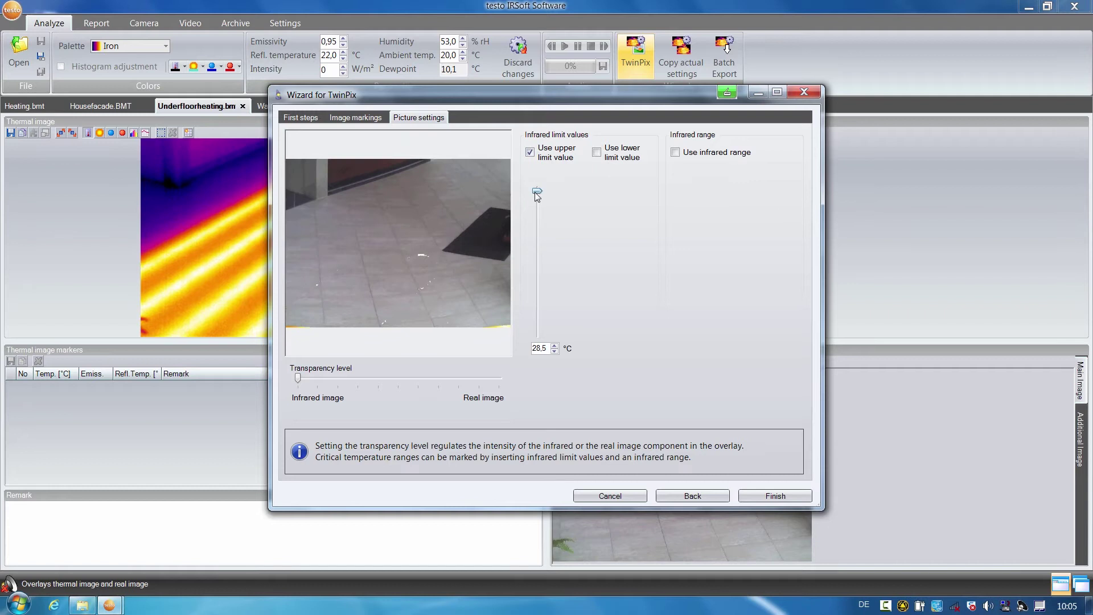
left_click_drag(535, 192, 535, 226)
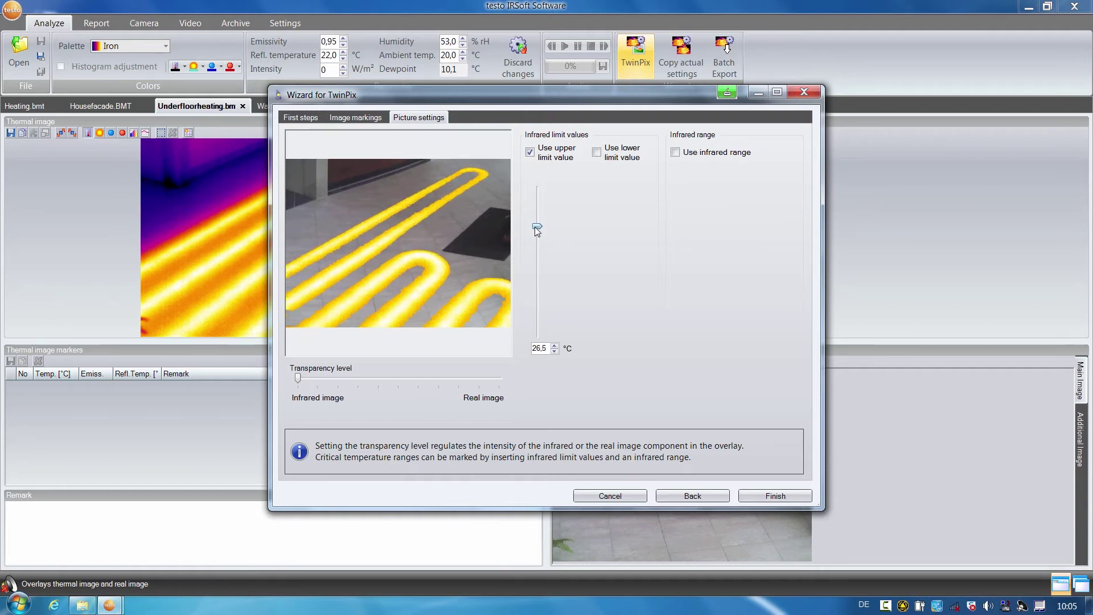
left_click_drag(534, 226, 535, 225)
left_click(765, 497)
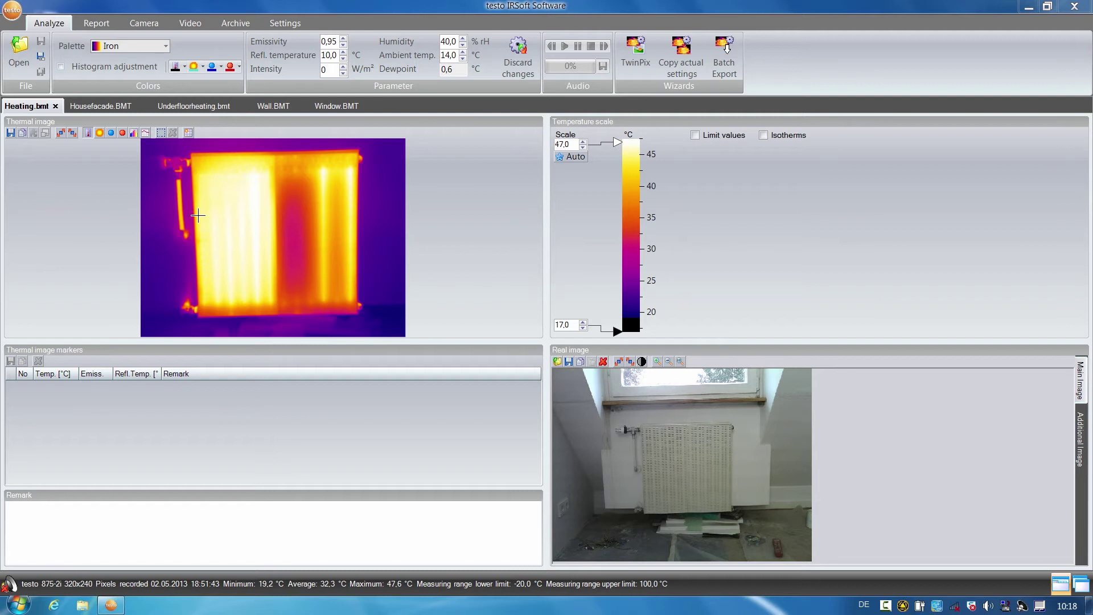
Outline the radiator with a rectangular cold spot region, marking CS1 at 31.0 °C
left_click(111, 133)
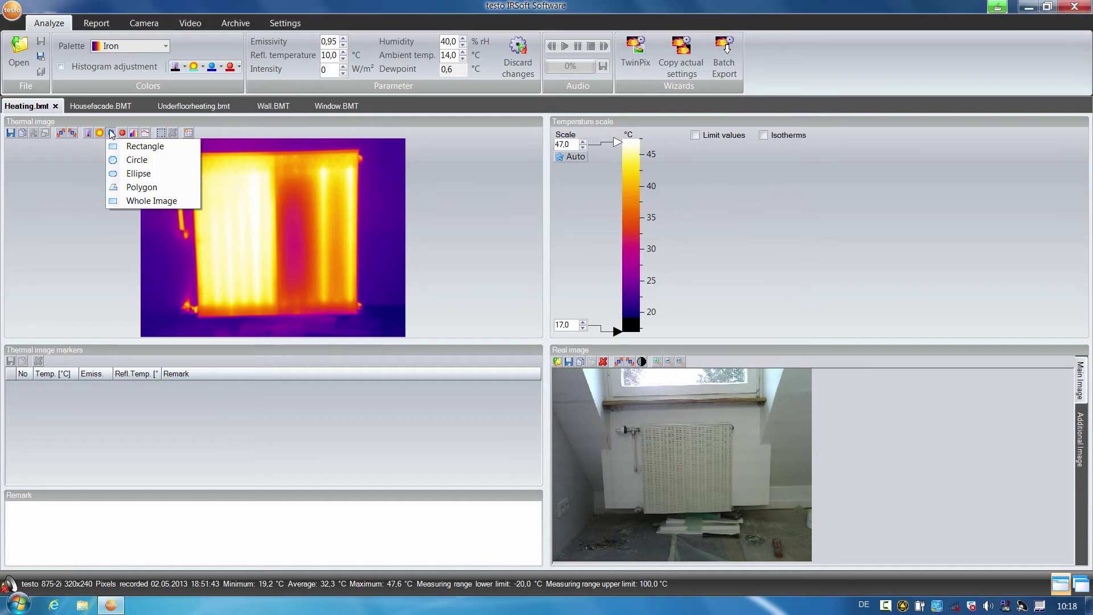
left_click(123, 146)
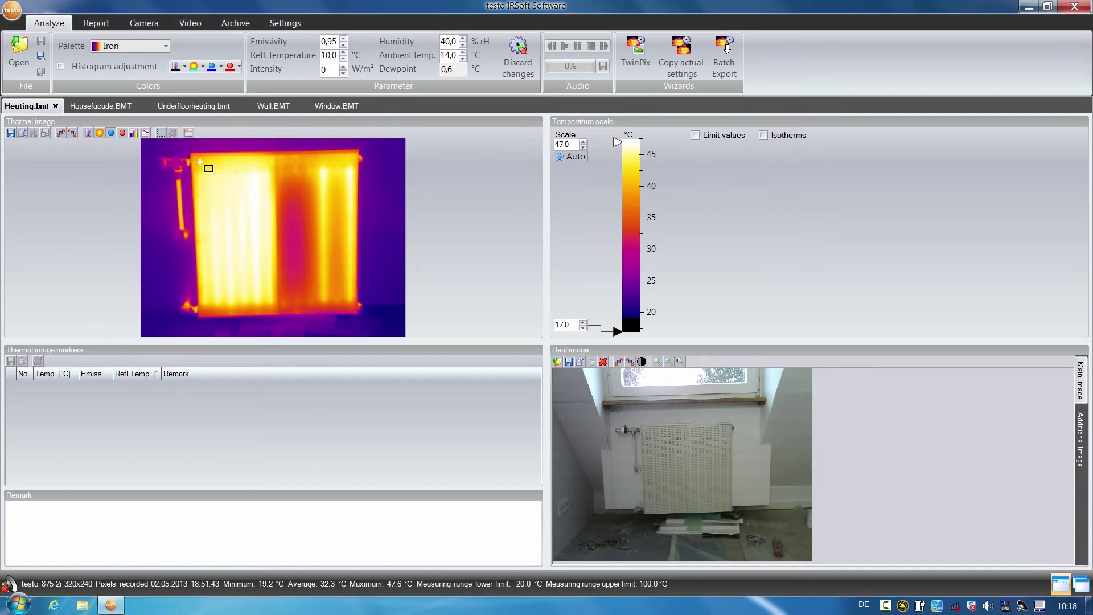
left_click_drag(200, 162, 353, 304)
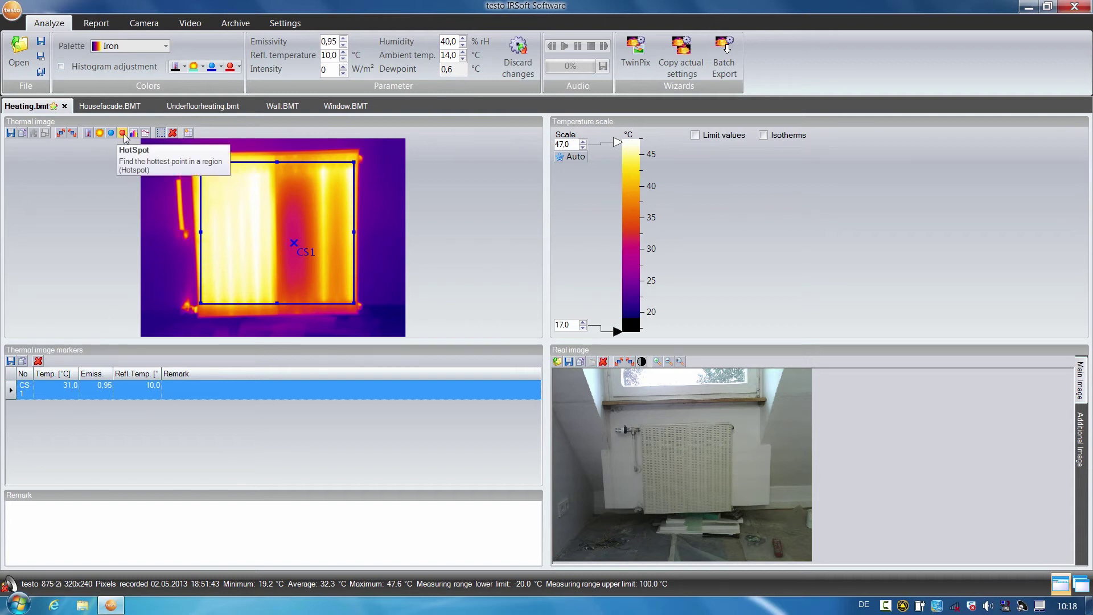
Outline the radiator with a rectangular hot spot region, marking HS1 at 47.6 °C
left_click(123, 133)
left_click(154, 147)
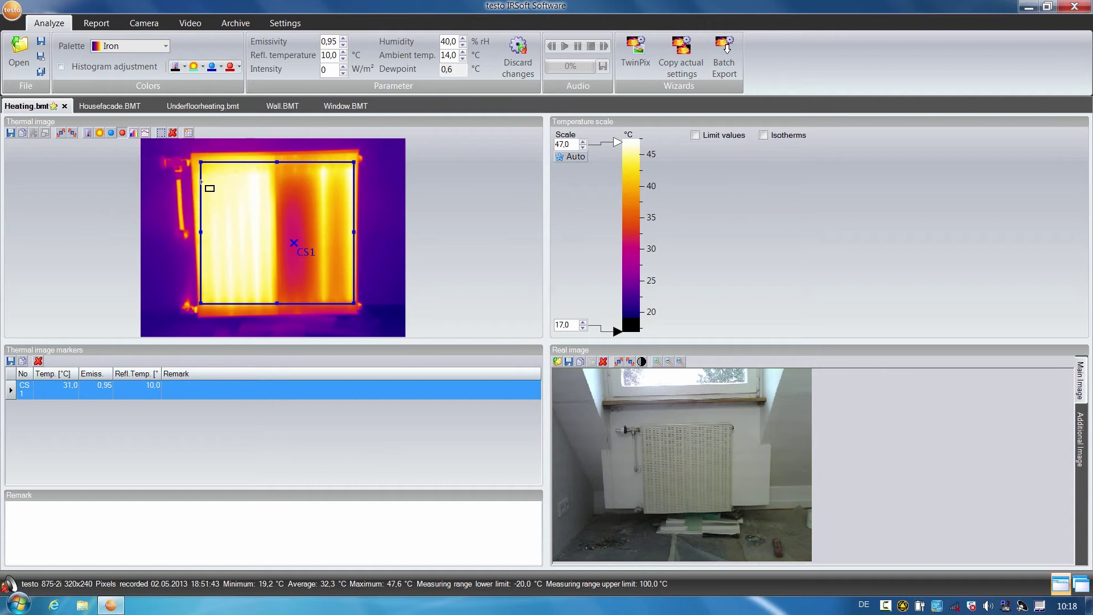
mouse_move(202, 164)
left_mouse_down()
mouse_move(253, 272)
mouse_move(350, 302)
left_mouse_up()
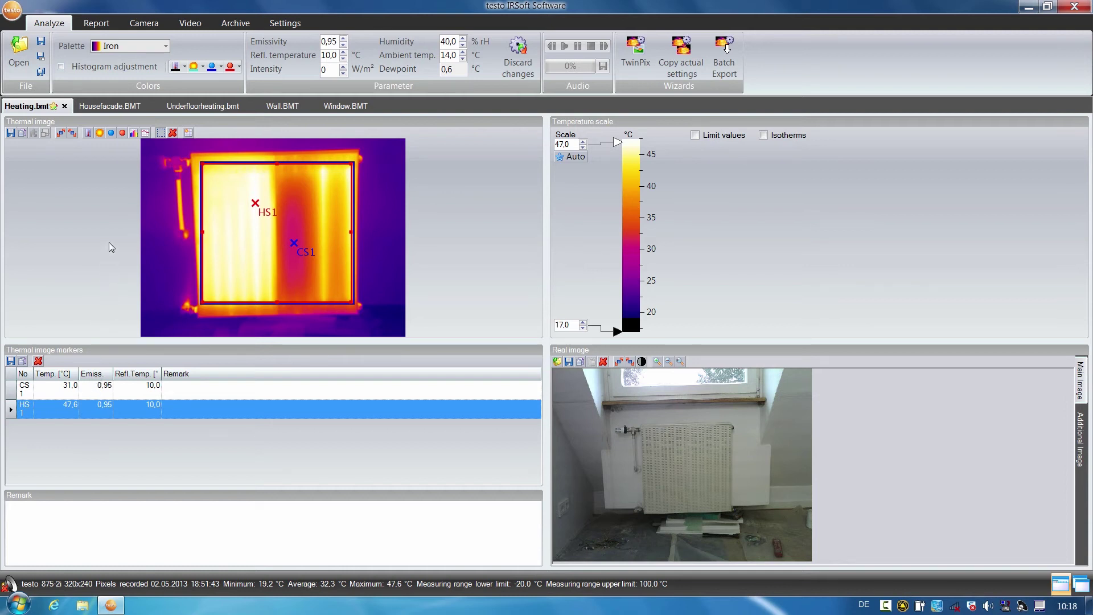
Draw horizontal profile line P1 across the radiator, spanning 31.5 to 46.7 °C
left_click(146, 132)
left_click(168, 147)
left_click_drag(204, 271, 345, 269)
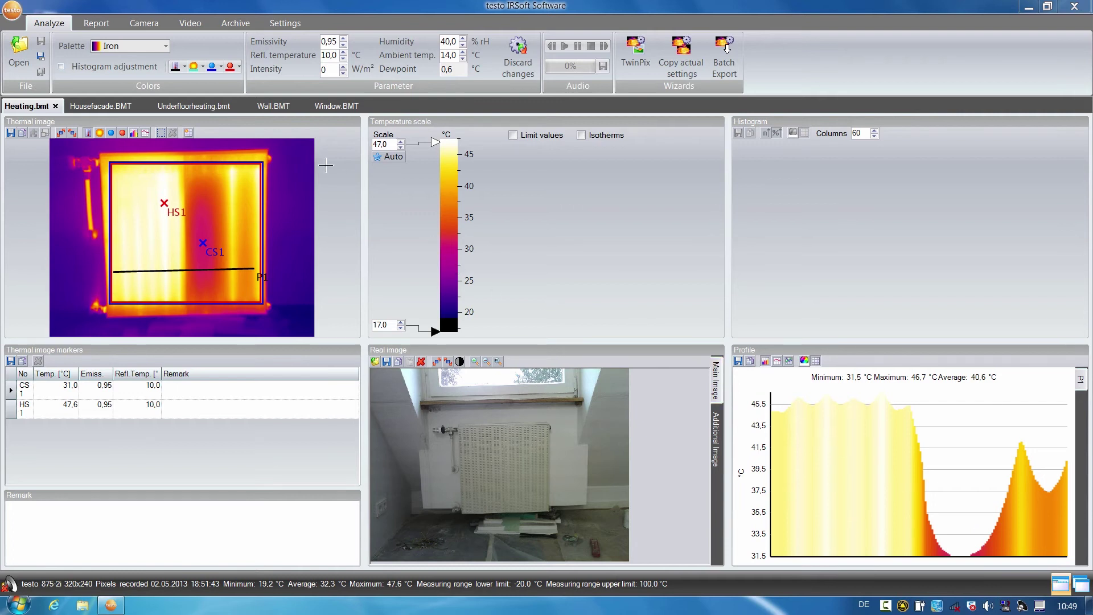
Start a new report with the Standard report template and add all five images
left_click(88, 24)
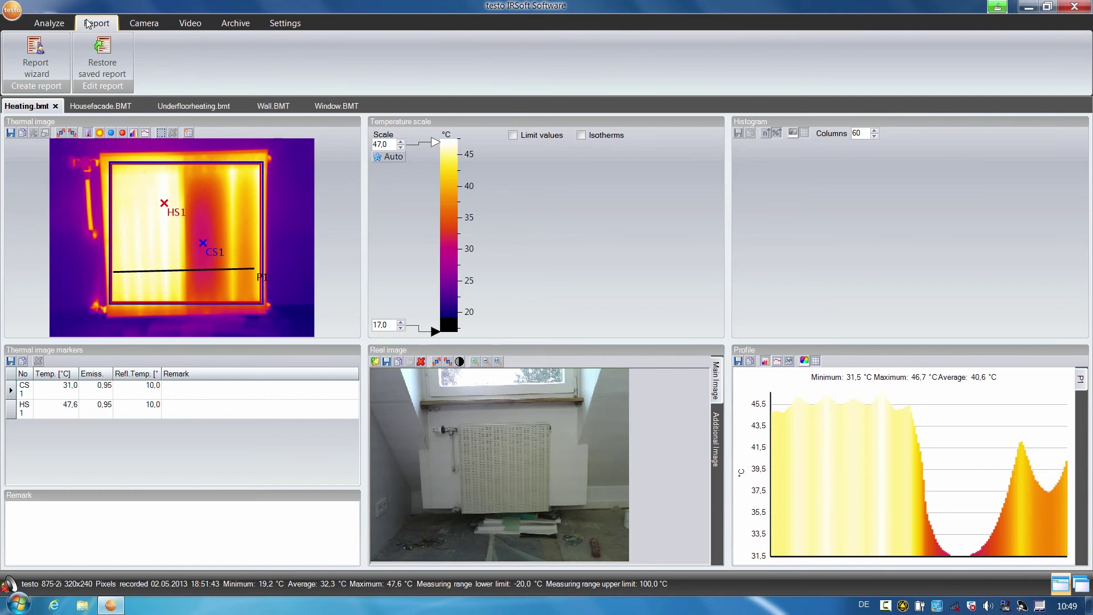
left_click(35, 57)
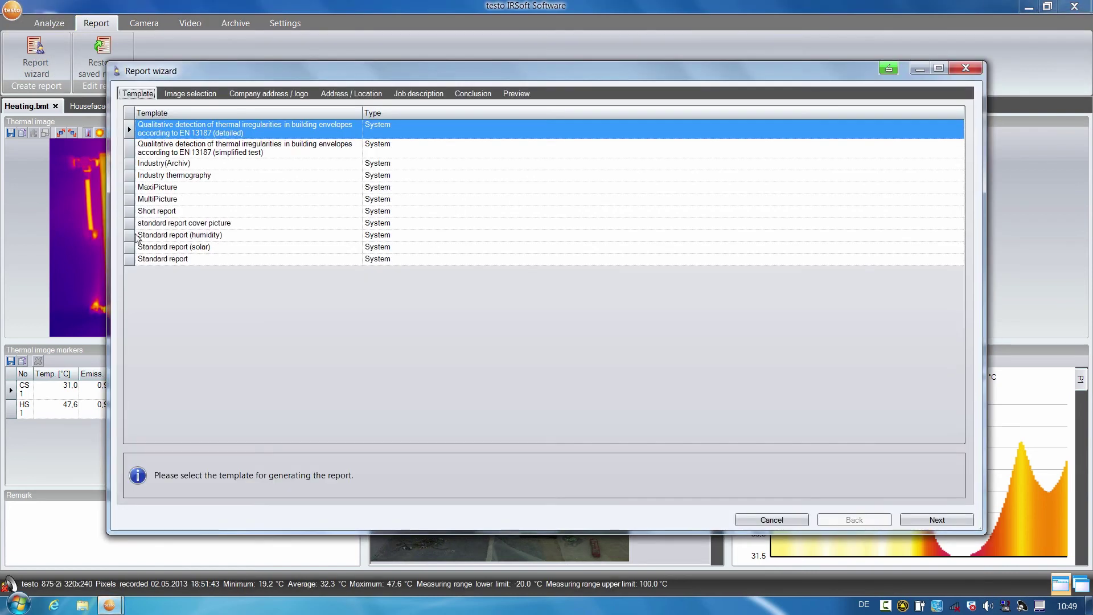
left_click(145, 259)
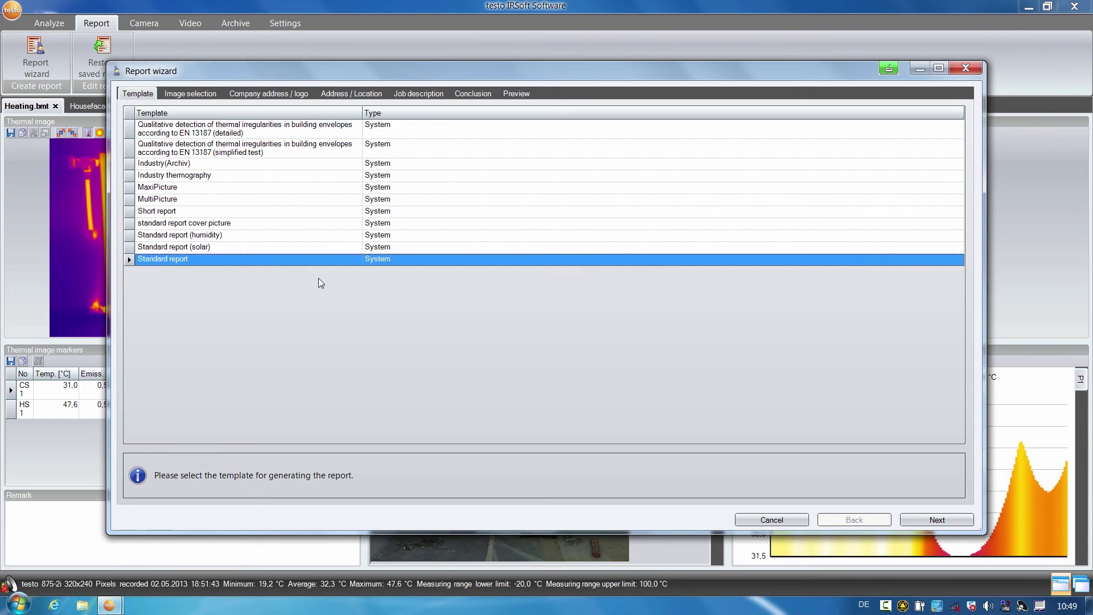
left_click(940, 521)
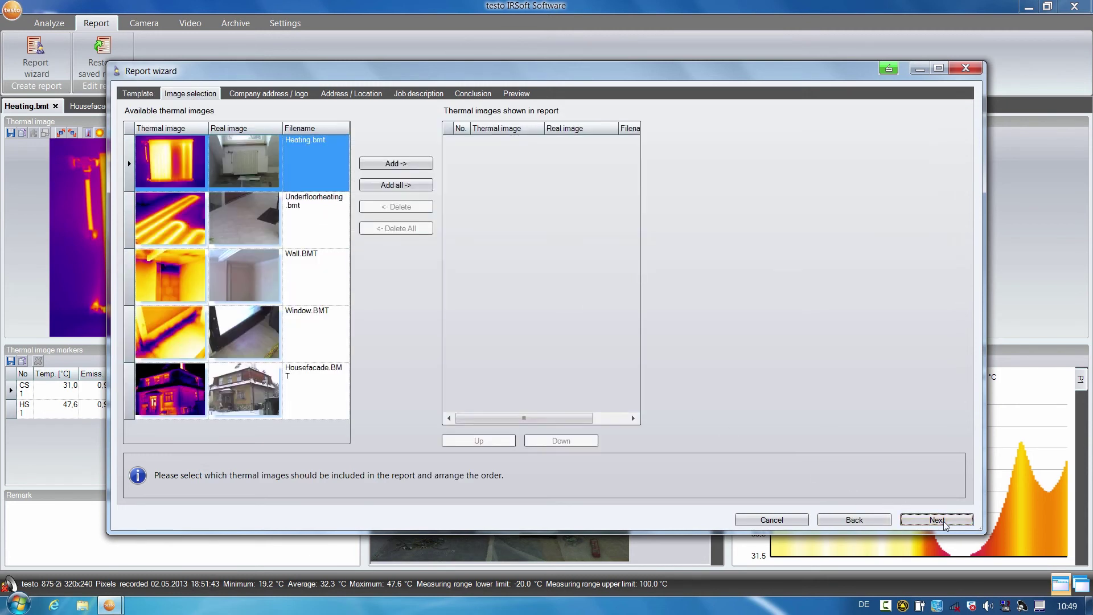
left_click(386, 185)
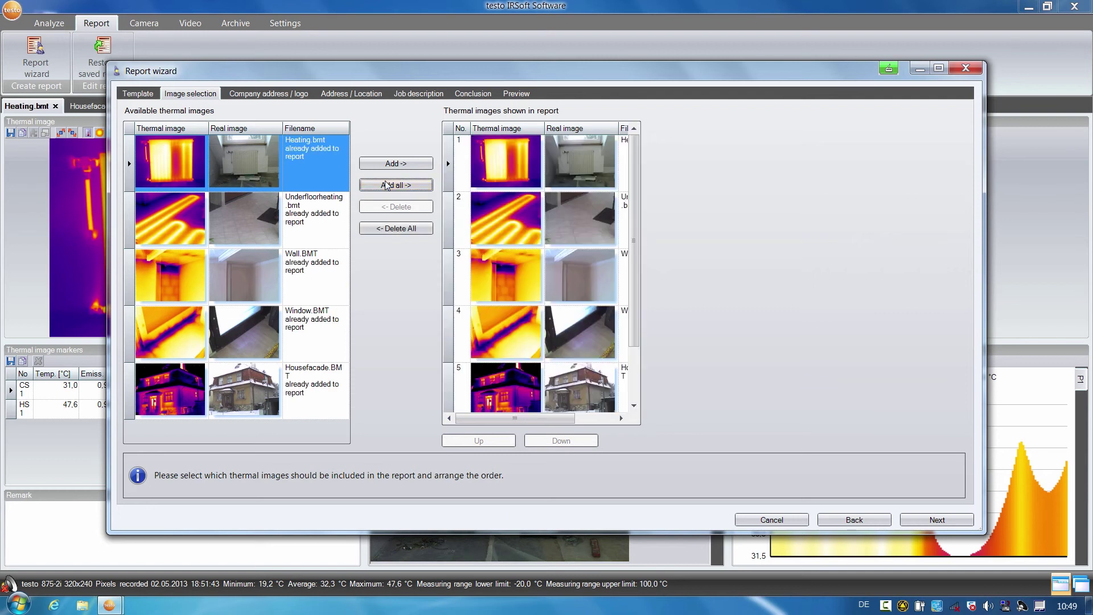
left_click(929, 520)
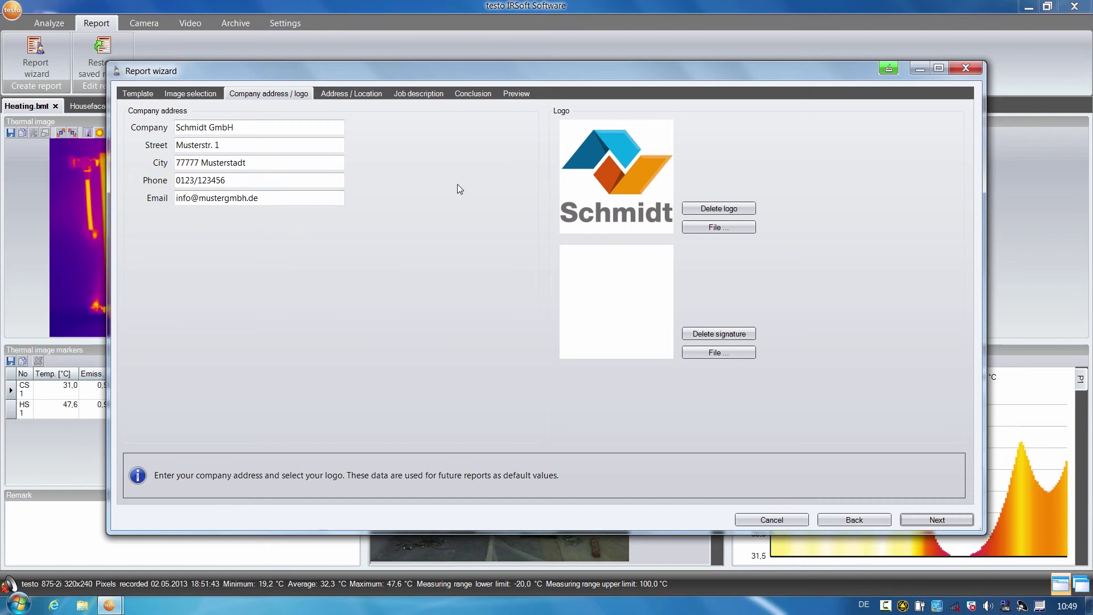
Skip the Address/Location, Job description and Conclusion pages unchanged to reach the Preview
left_click(918, 518)
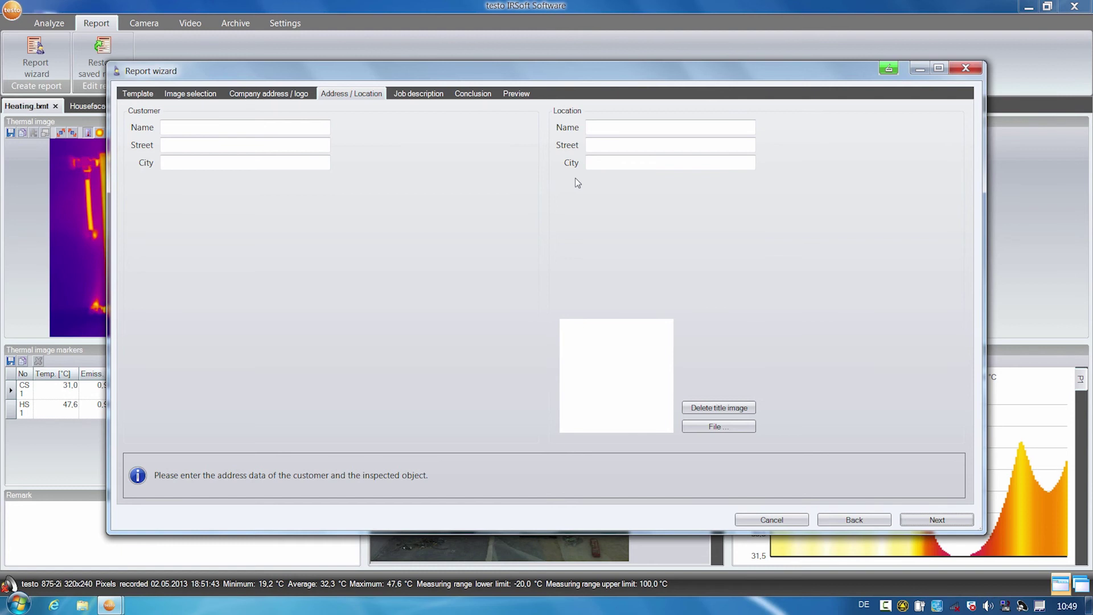
left_click(928, 522)
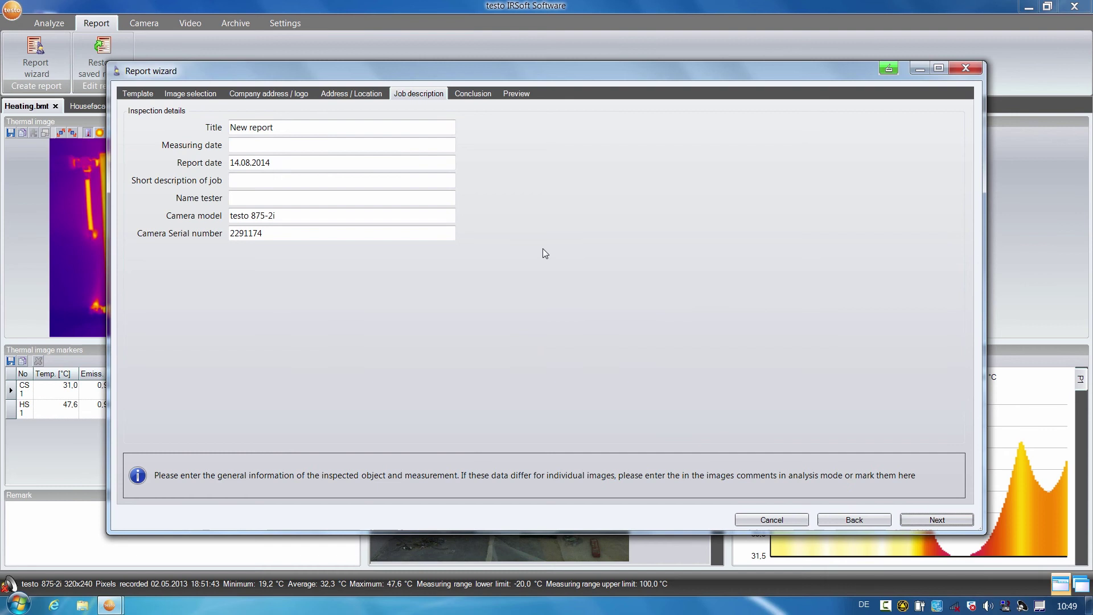
left_click(928, 522)
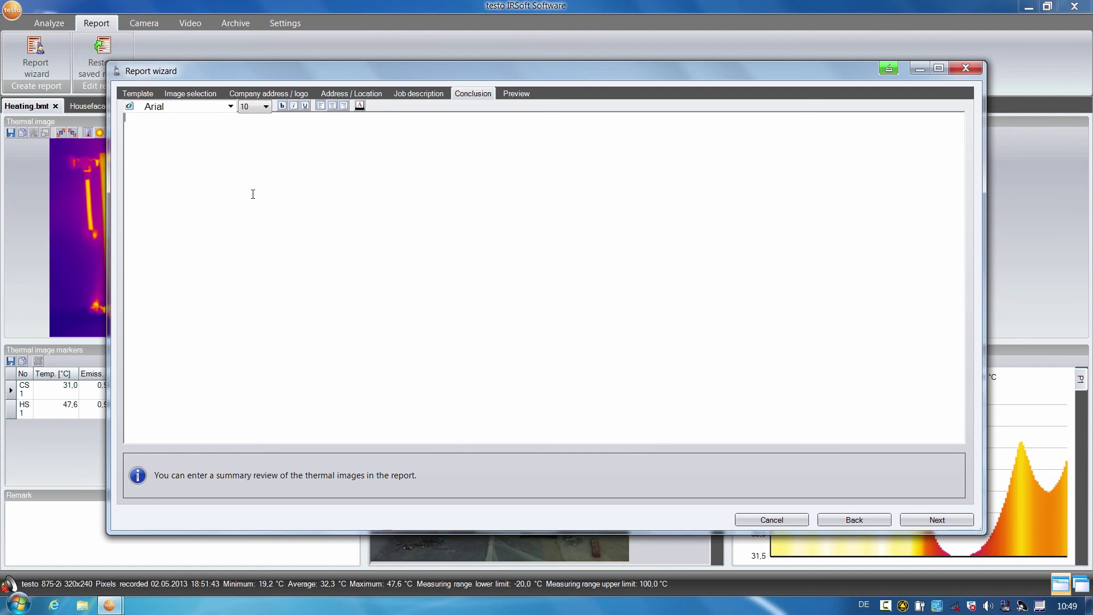
left_click(922, 522)
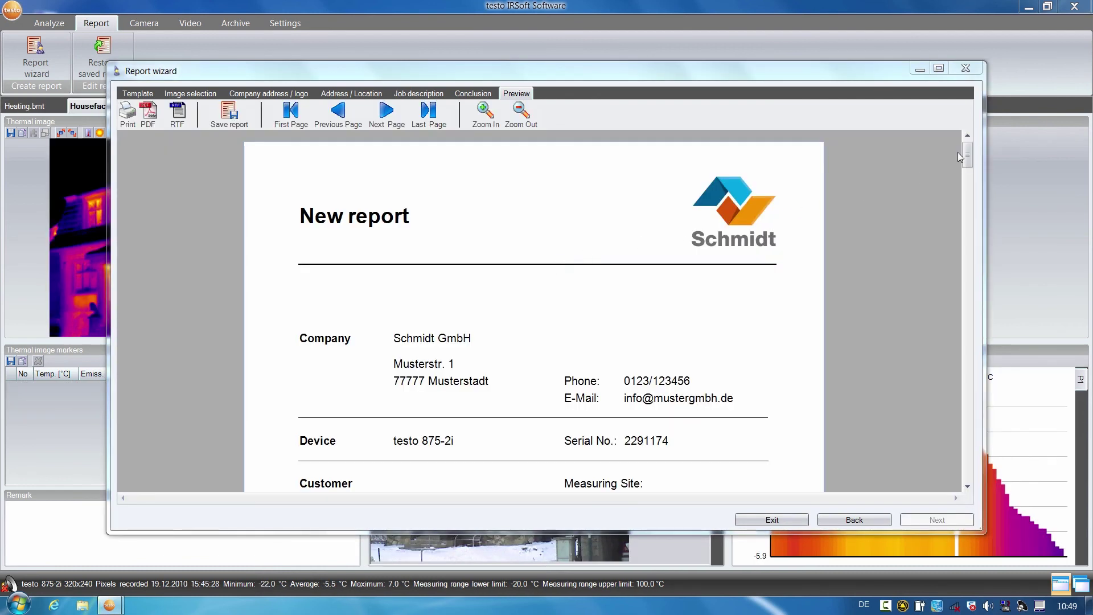
left_click_drag(967, 159, 932, 480)
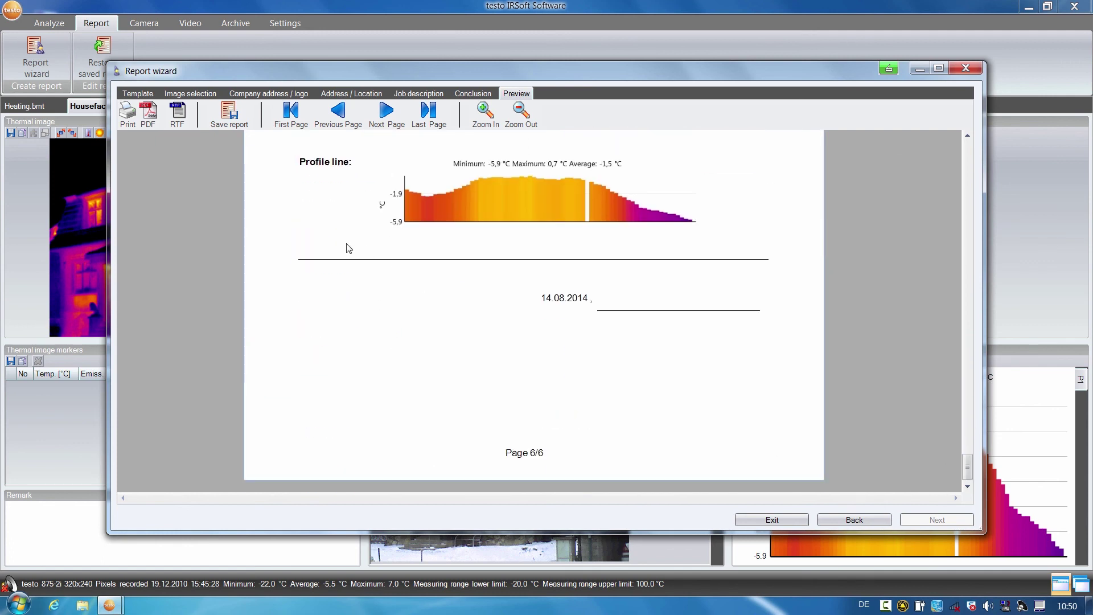
Save 'New report' in 01_Pics as a testo report file, then export it as a PDF
left_click(228, 114)
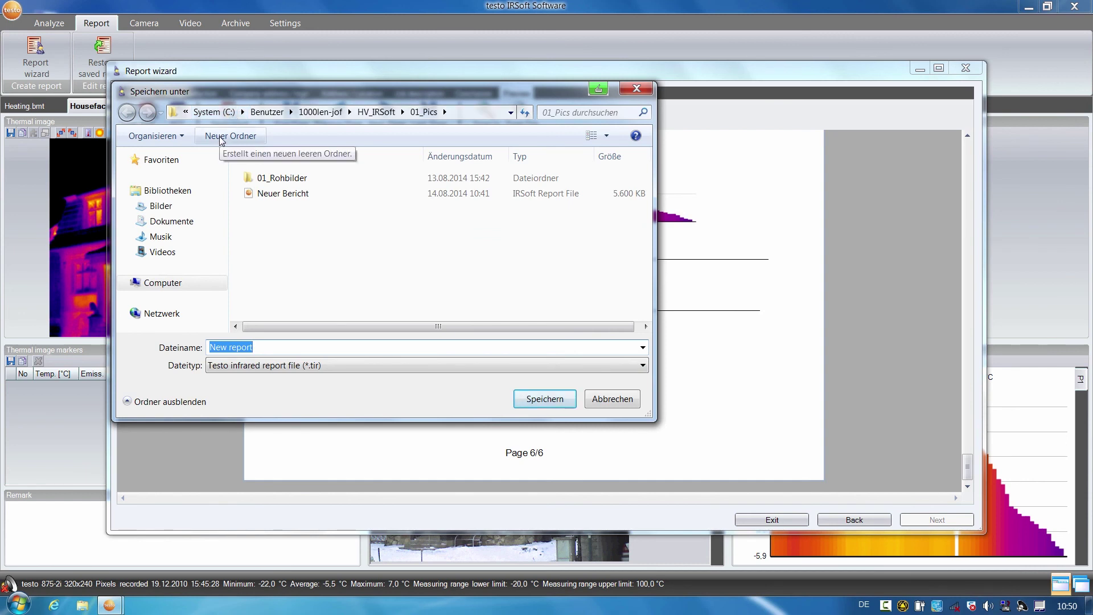
left_click(544, 400)
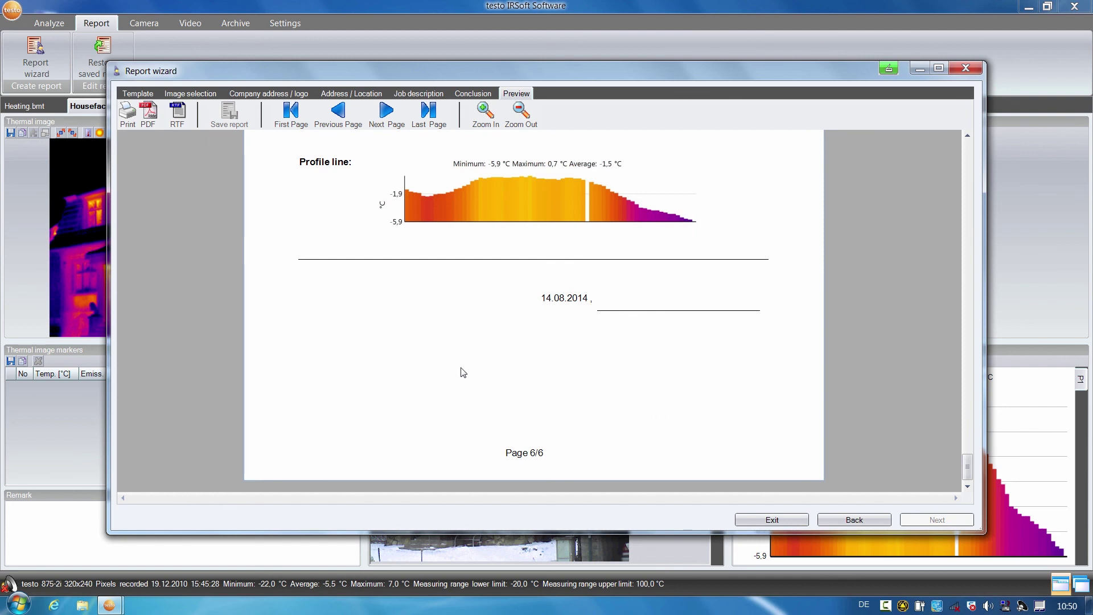
left_click(148, 114)
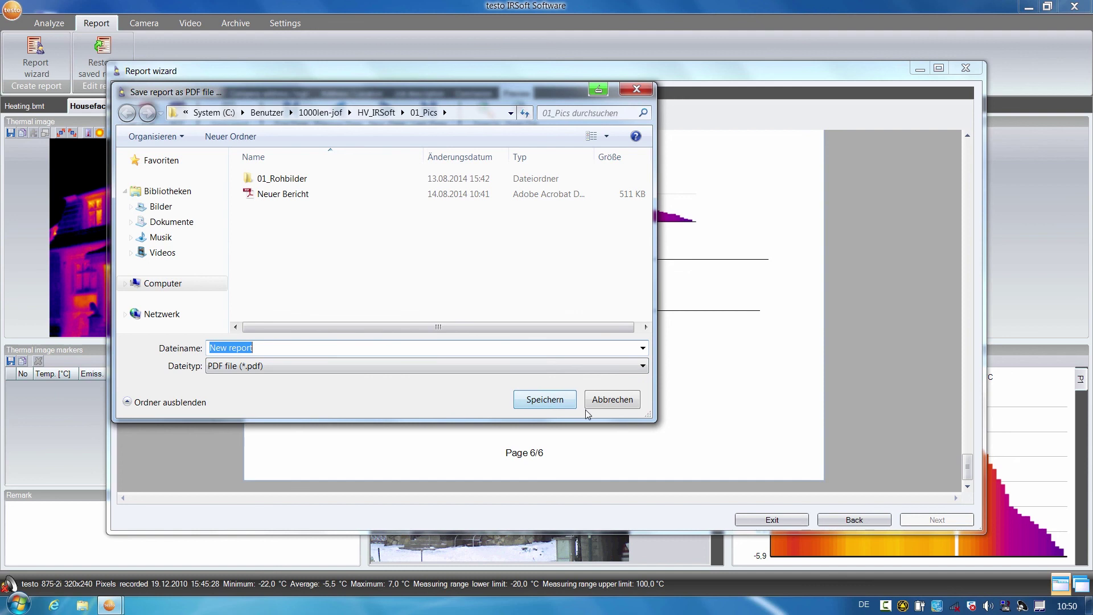
left_click(555, 400)
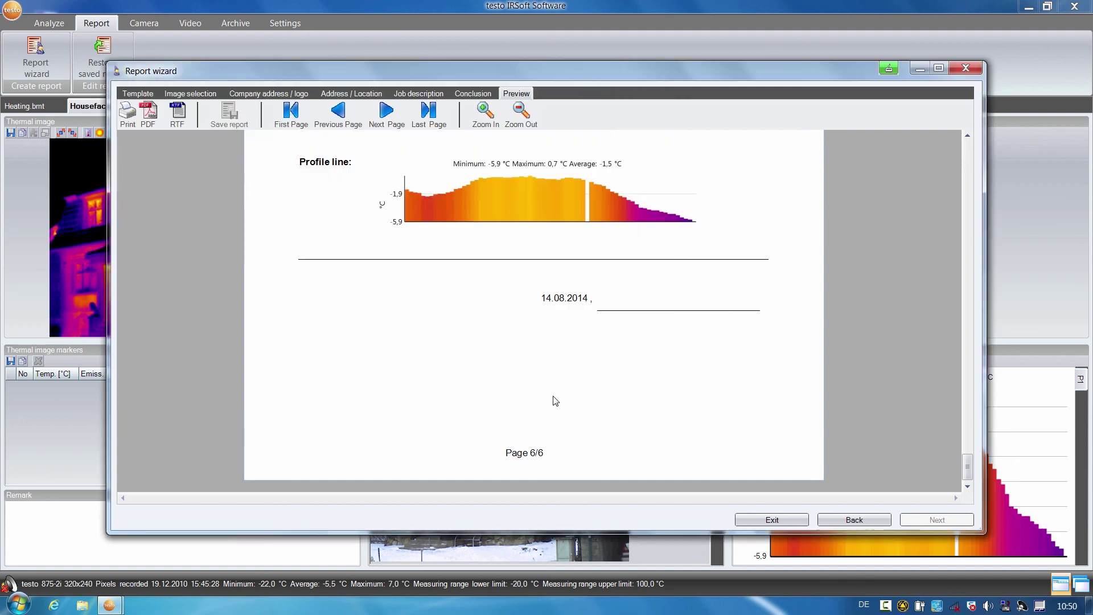